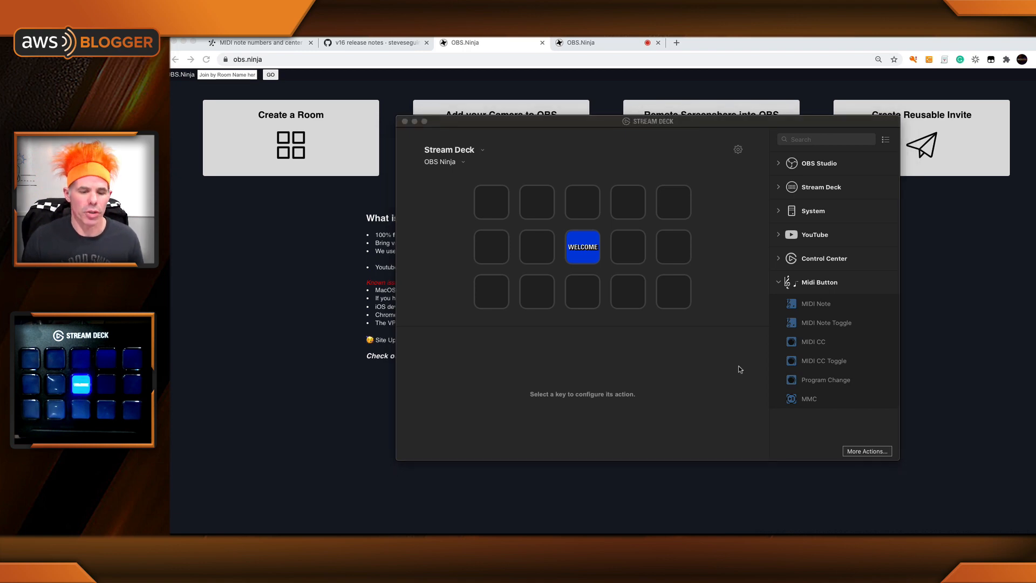
Step: Open Audio MIDI Setup and bring up the properties of the IAC Driver in MIDI Studio
key(super+space)
text(audi)
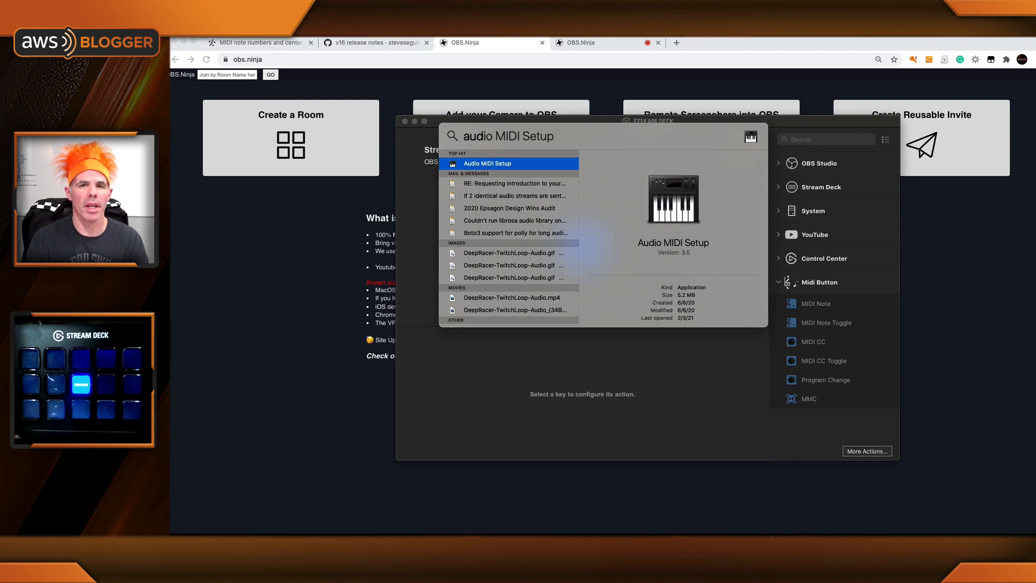
key(Return)
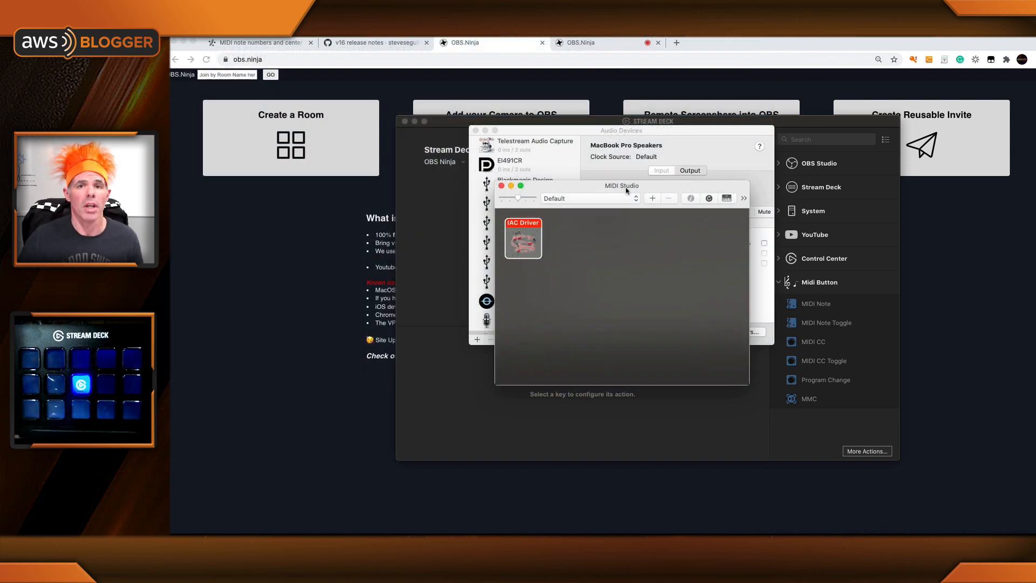
double_click(523, 237)
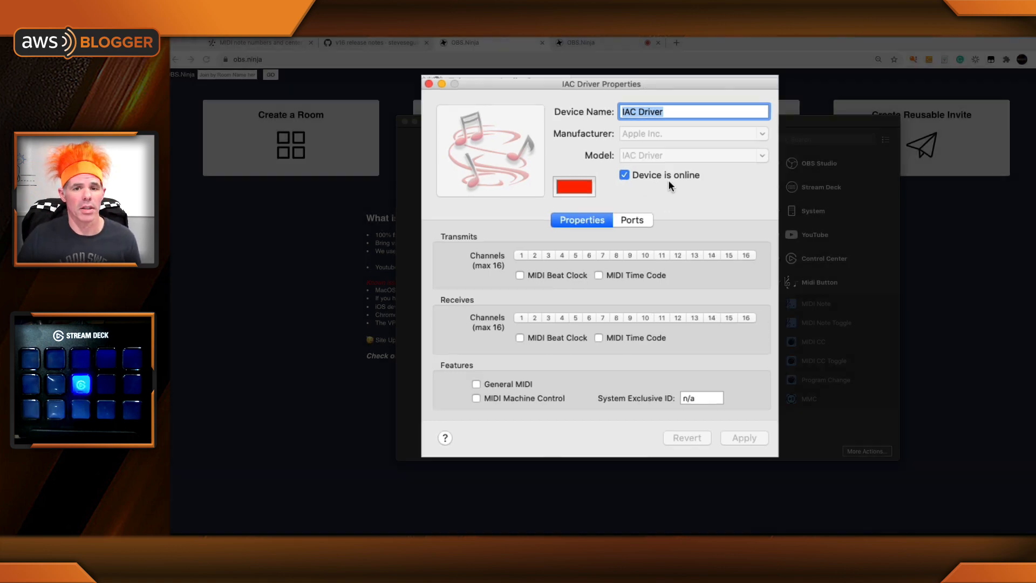
Step: Name the IAC Driver's port StreamDeck and apply the driver properties
click(641, 218)
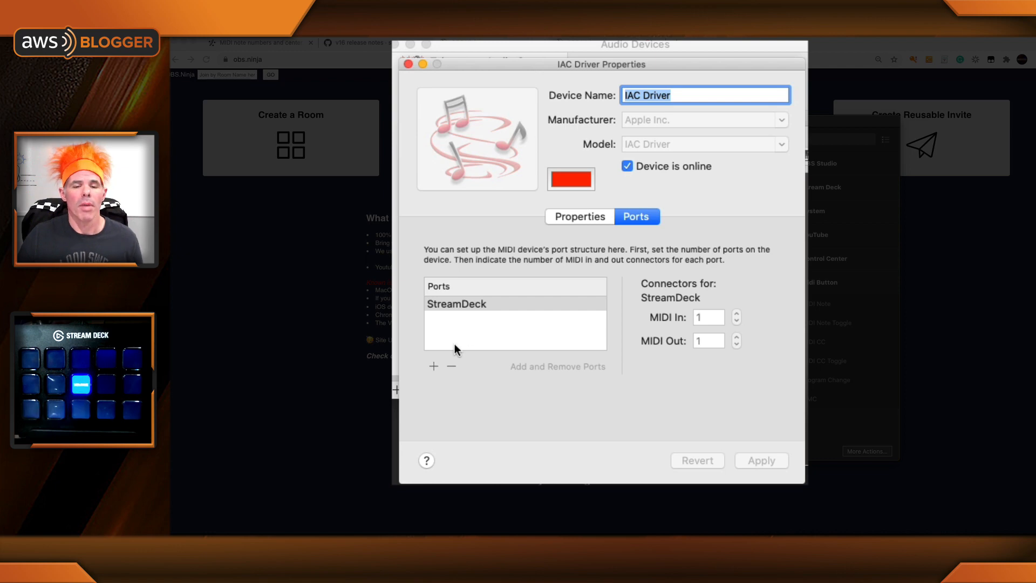
double_click(474, 308)
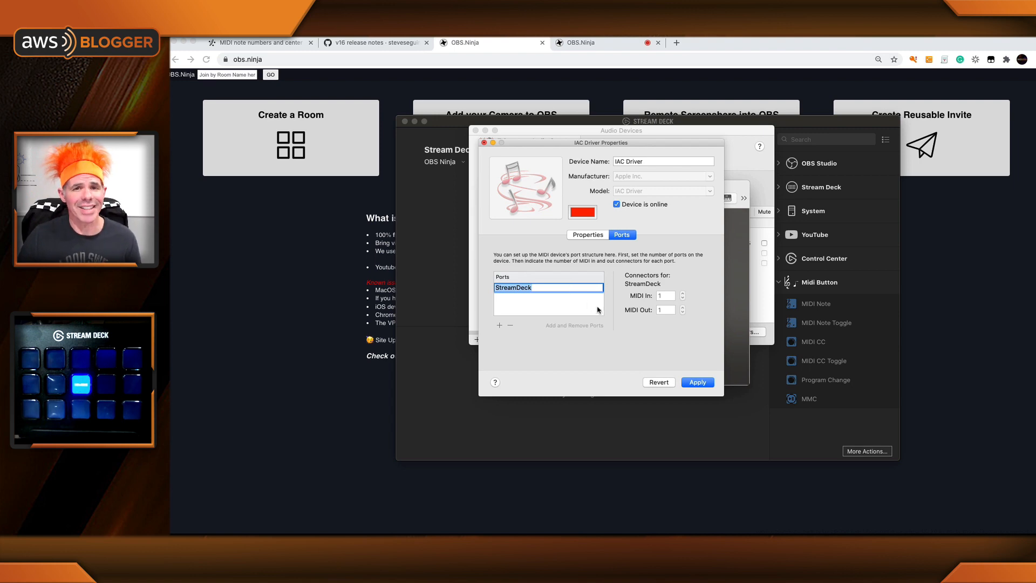
click(698, 382)
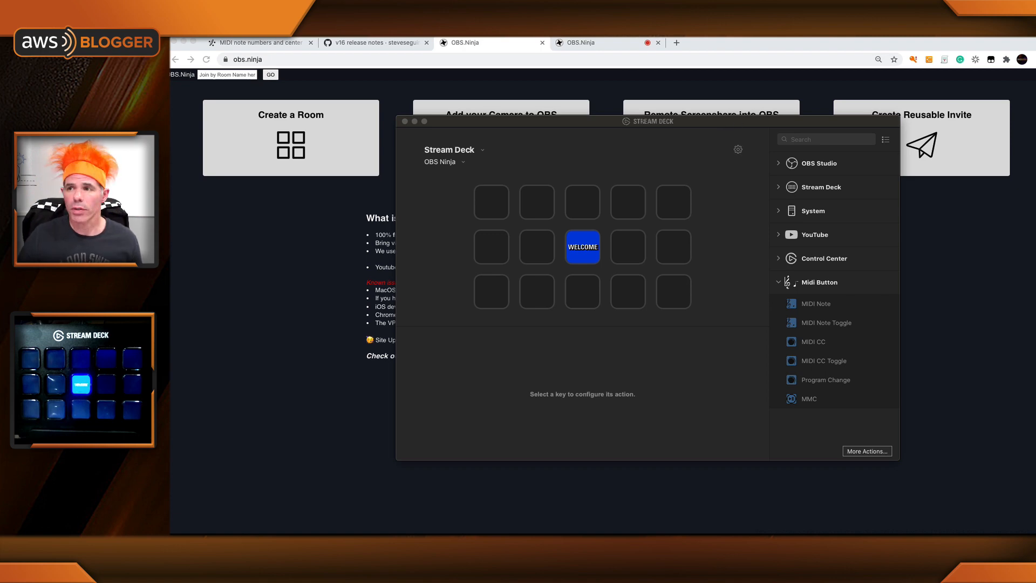
Step: Switch to Stream Deck and search its additional actions for "midi" to check the Midi Button plugin
click(674, 123)
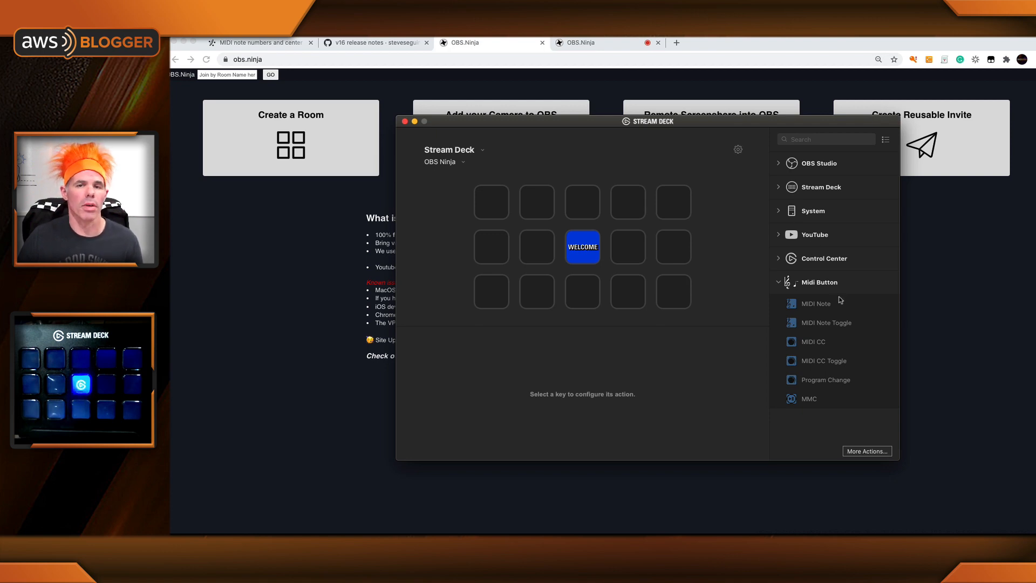
click(857, 454)
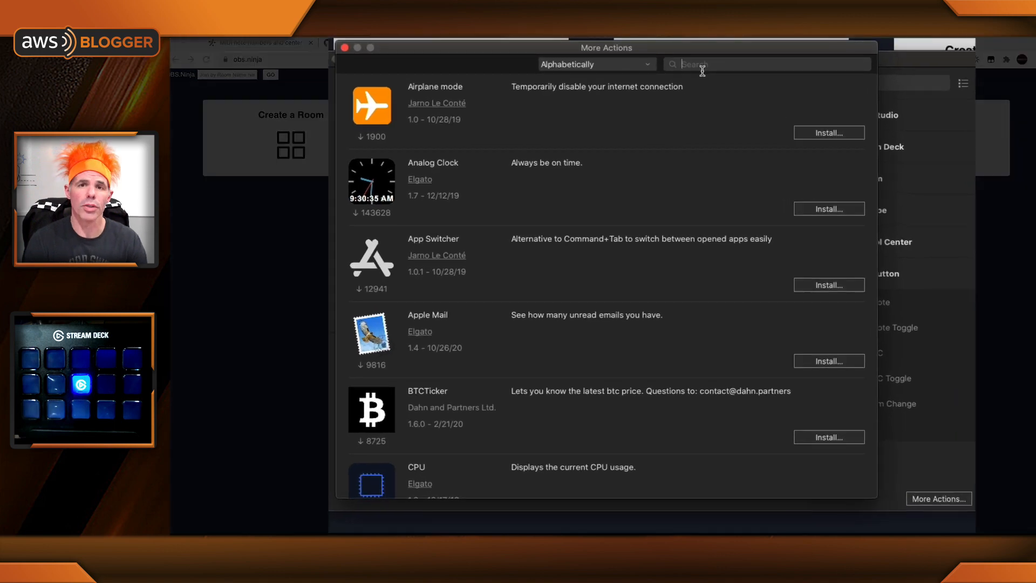
text(midi)
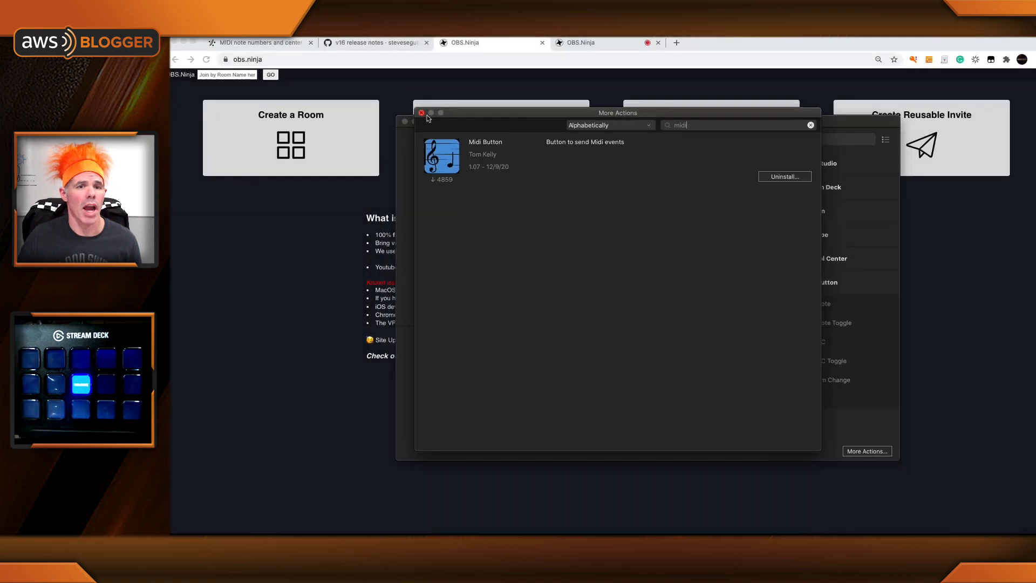
click(422, 114)
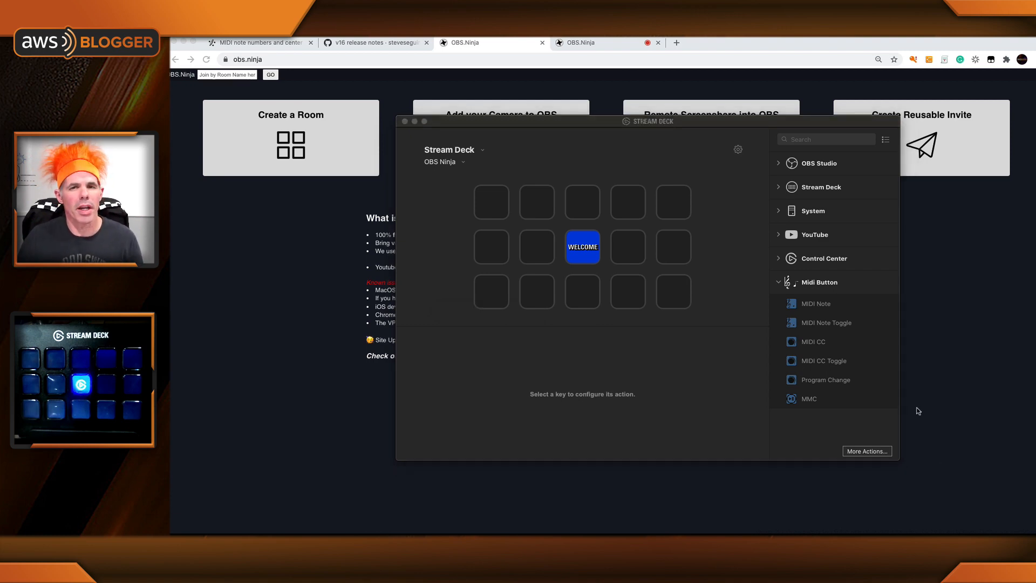
Step: Assign a MIDI Note action to the first key of the bottom row and title it Mute
drag(816, 304, 488, 295)
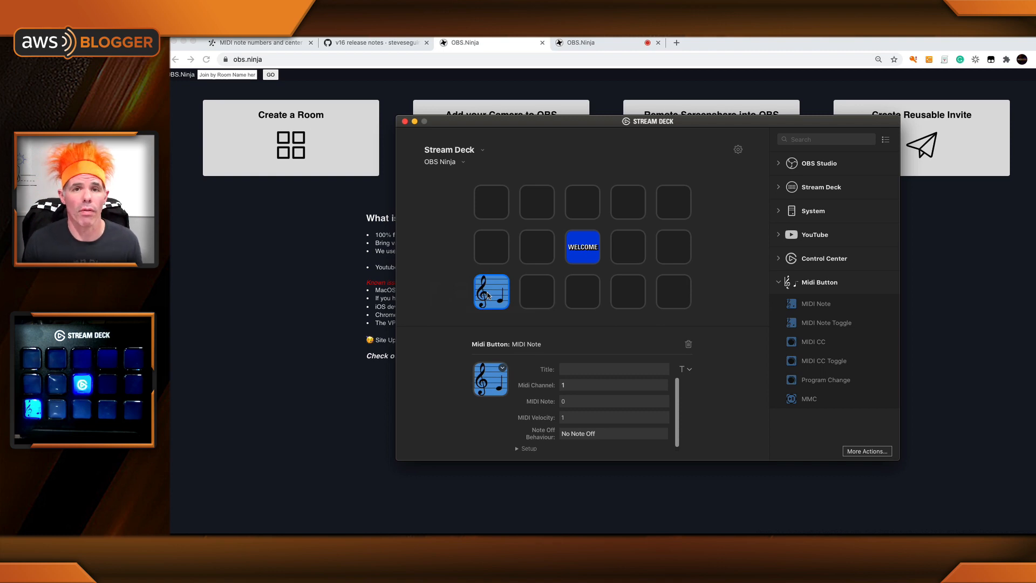
click(580, 370)
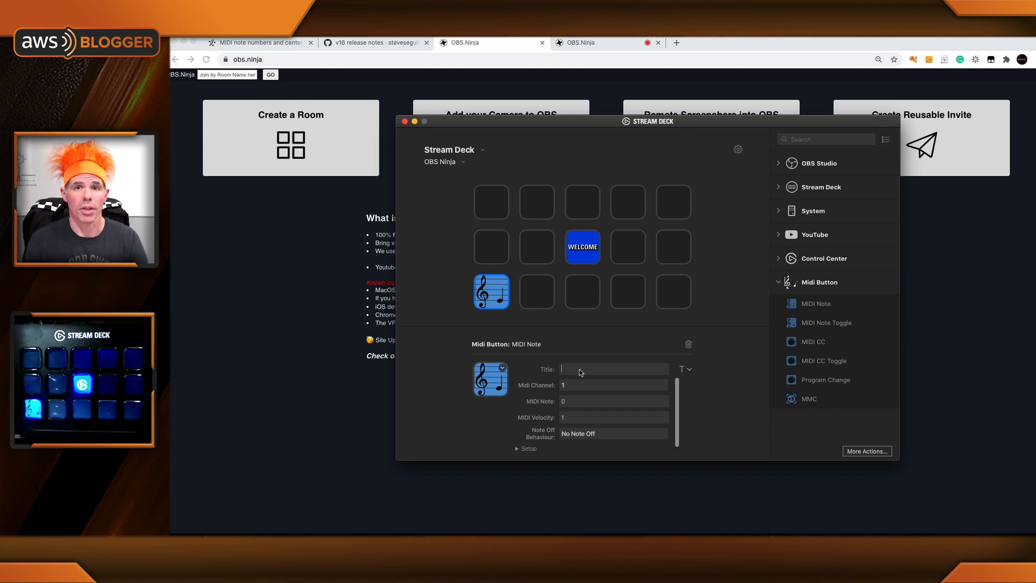
text(Mute)
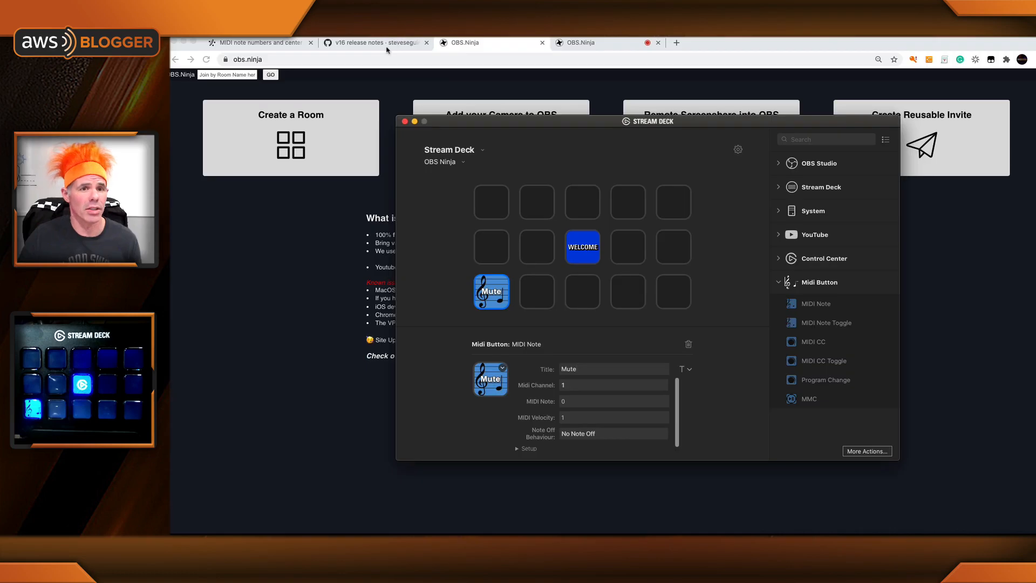
Step: Review the MIDI hotkey tables in the OBS.Ninja v16 release notes and return to the OBS.Ninja home page
click(386, 48)
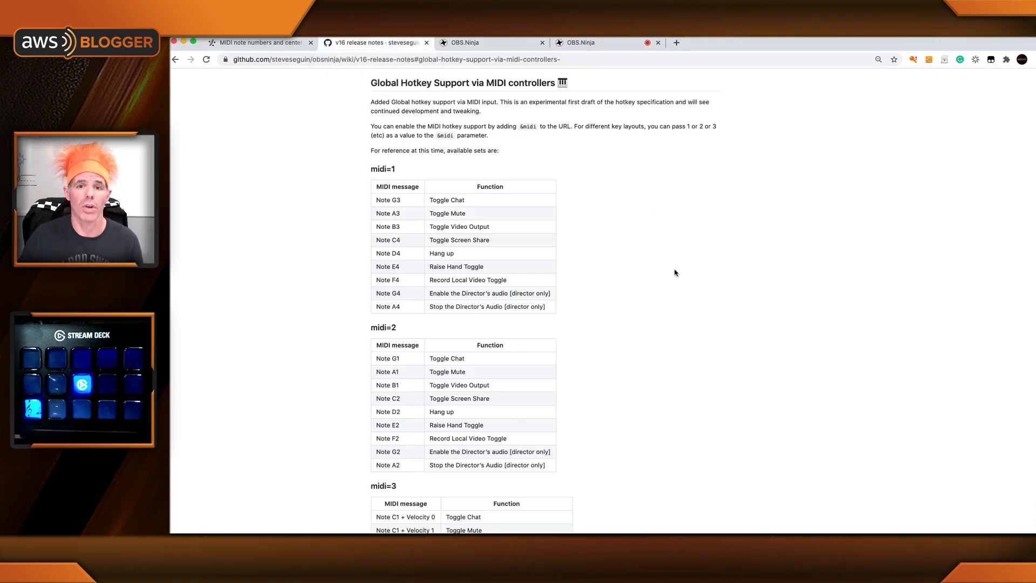
scroll(561, 189, down, 1)
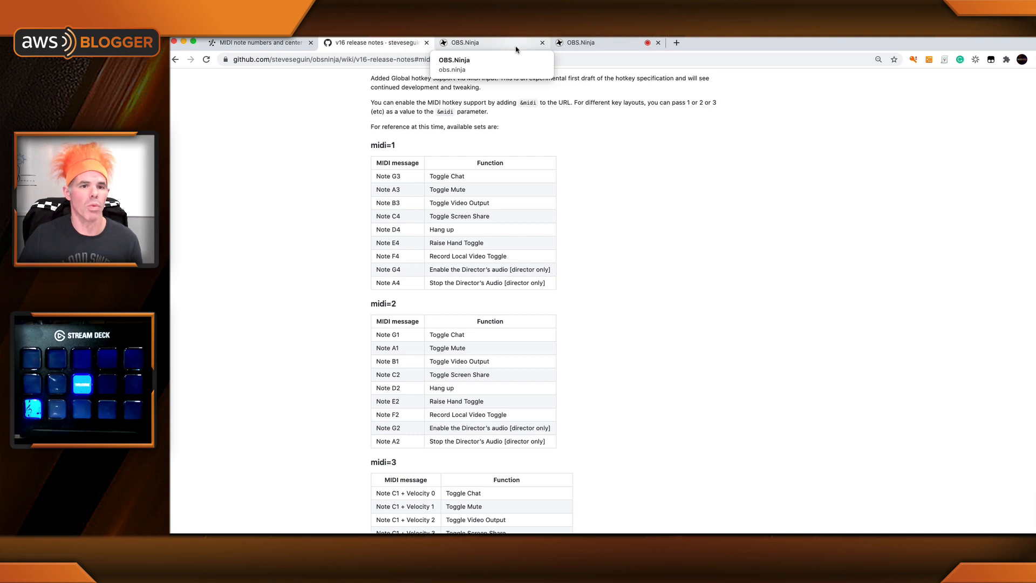
click(516, 48)
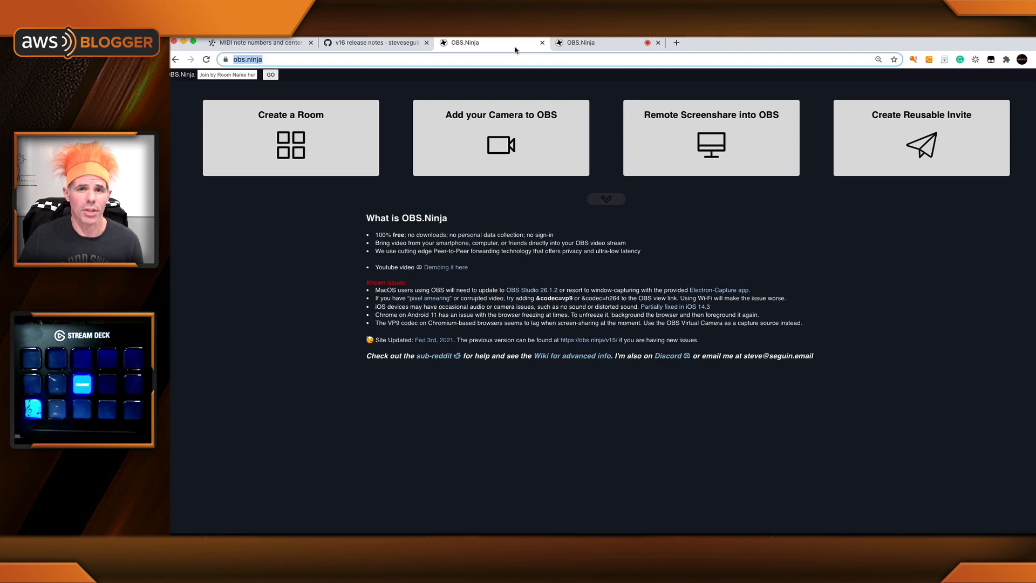
Step: Place the Stream Deck window beside the midi=1 hotkey table in the release notes to read the Toggle Mute note
key(super+Tab)
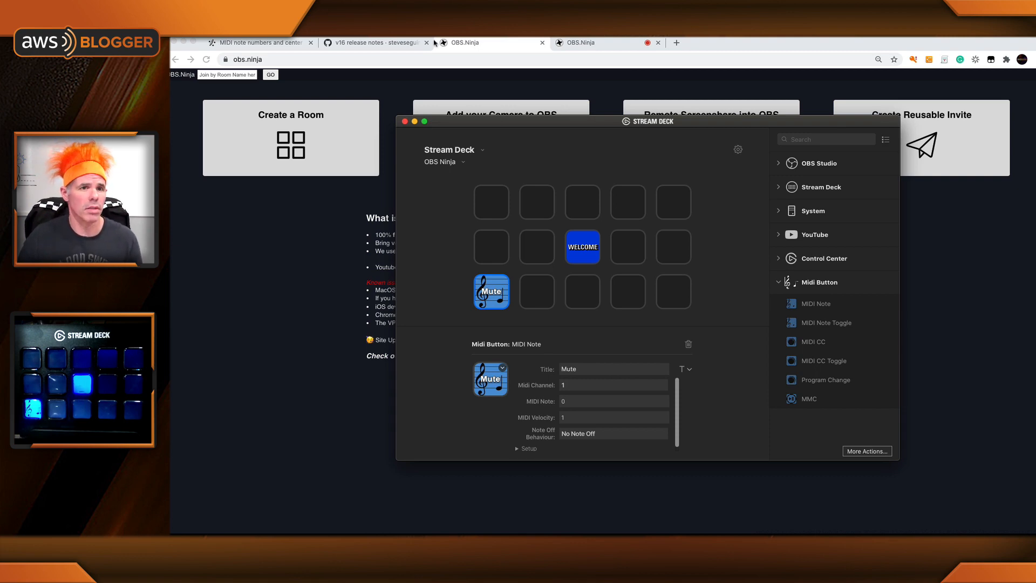
click(399, 44)
triple_click(402, 153)
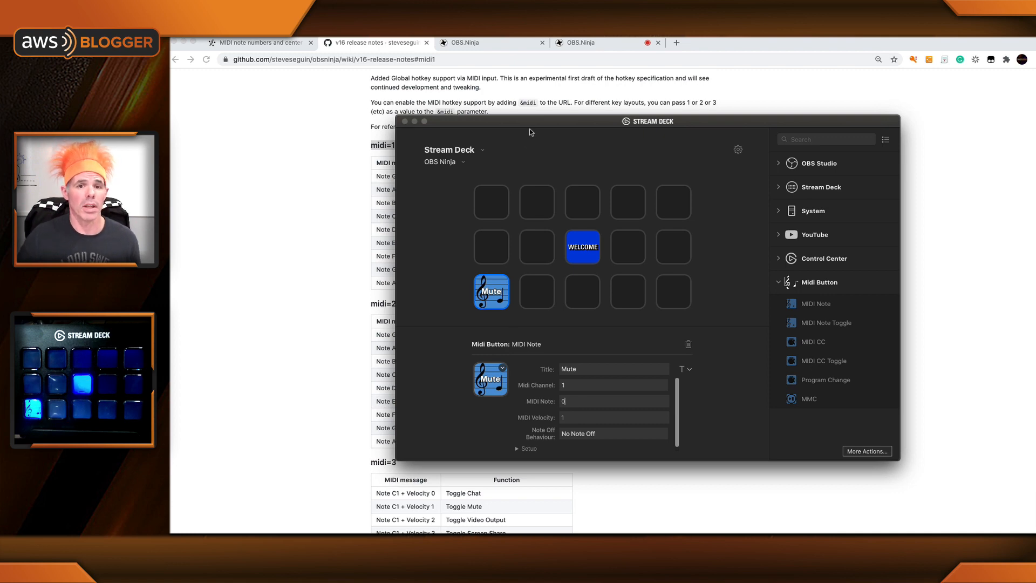
drag(529, 128, 623, 115)
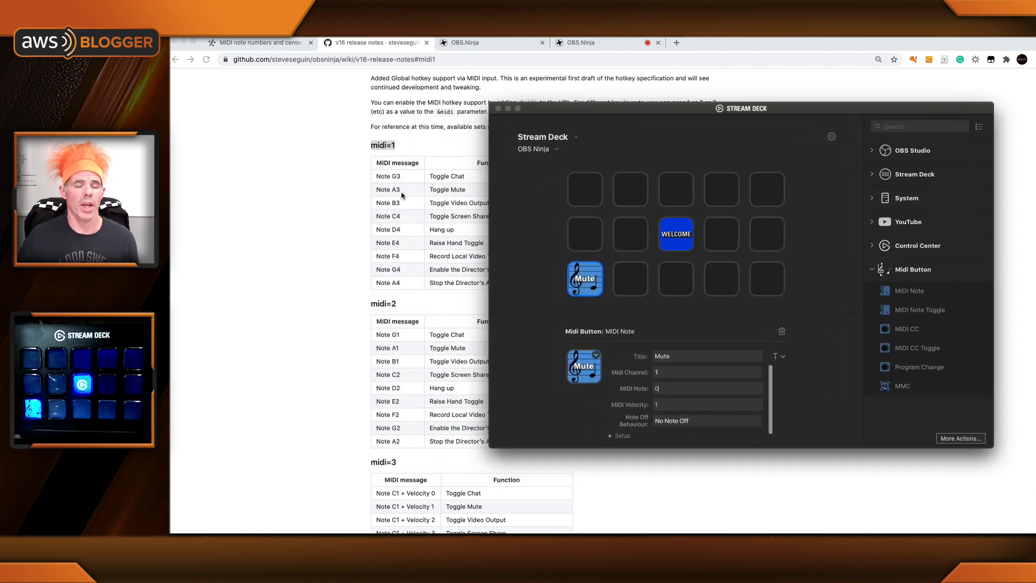
Step: Look up note A3 in the MIDI note number table and set the Mute key's MIDI note to 57, expanding its setup options
key(BackSpace)
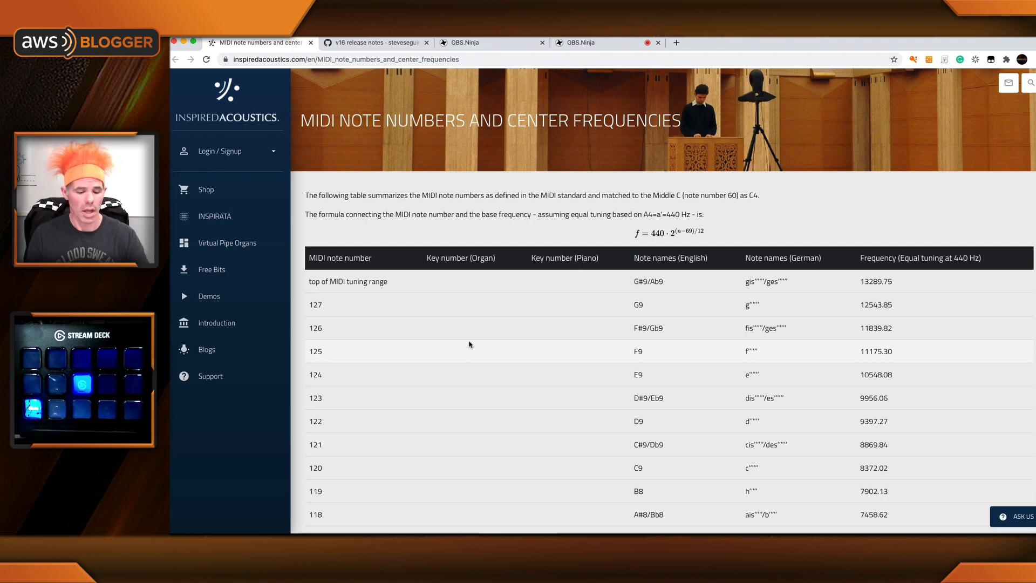
key(super+f)
text(A)
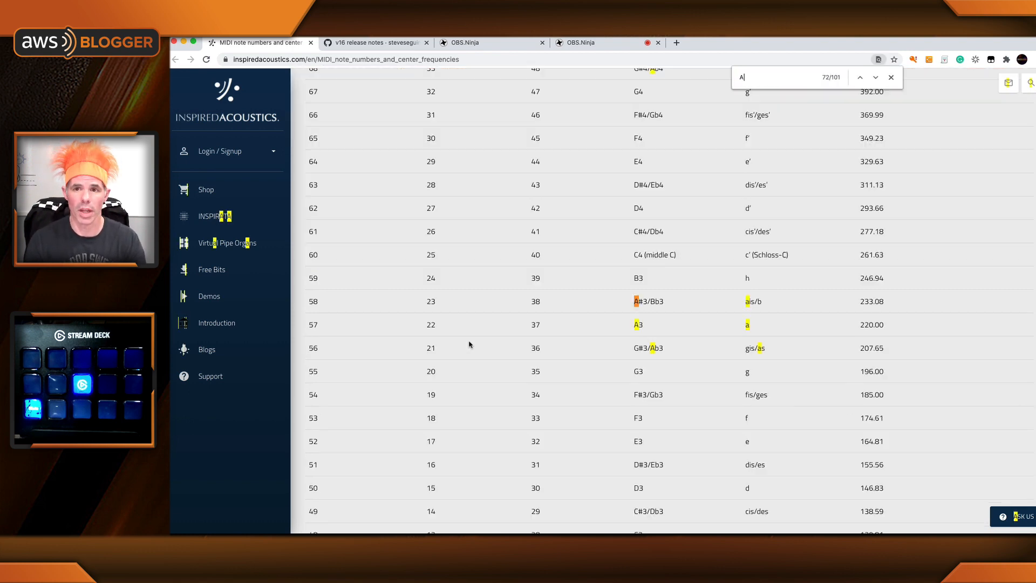
text(3)
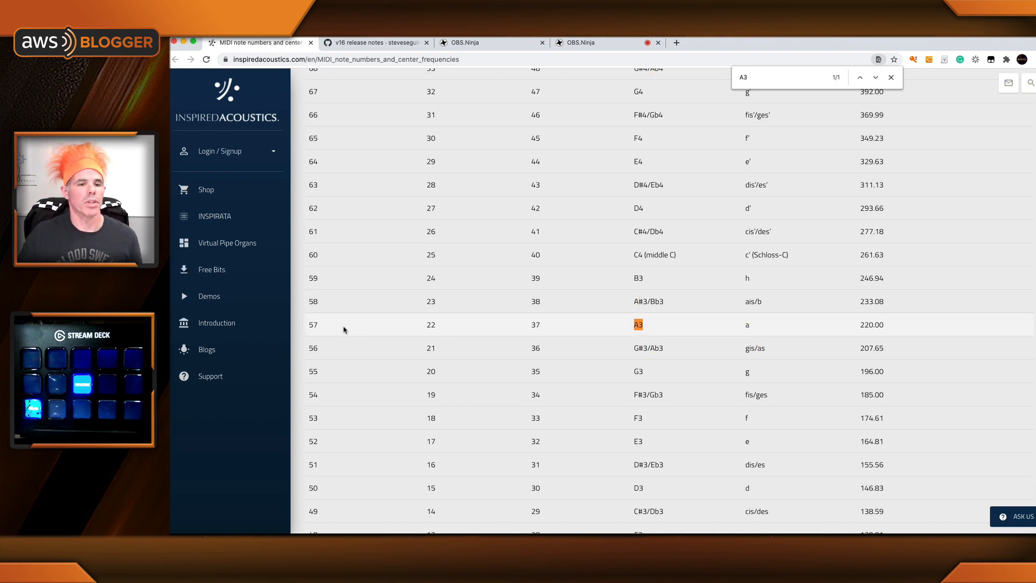
double_click(312, 327)
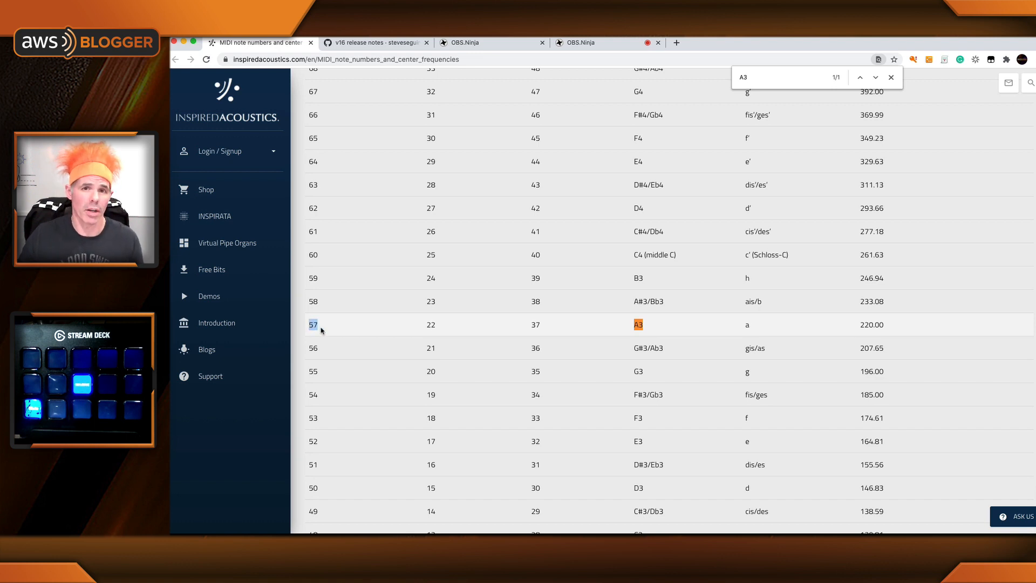
key(super+Tab)
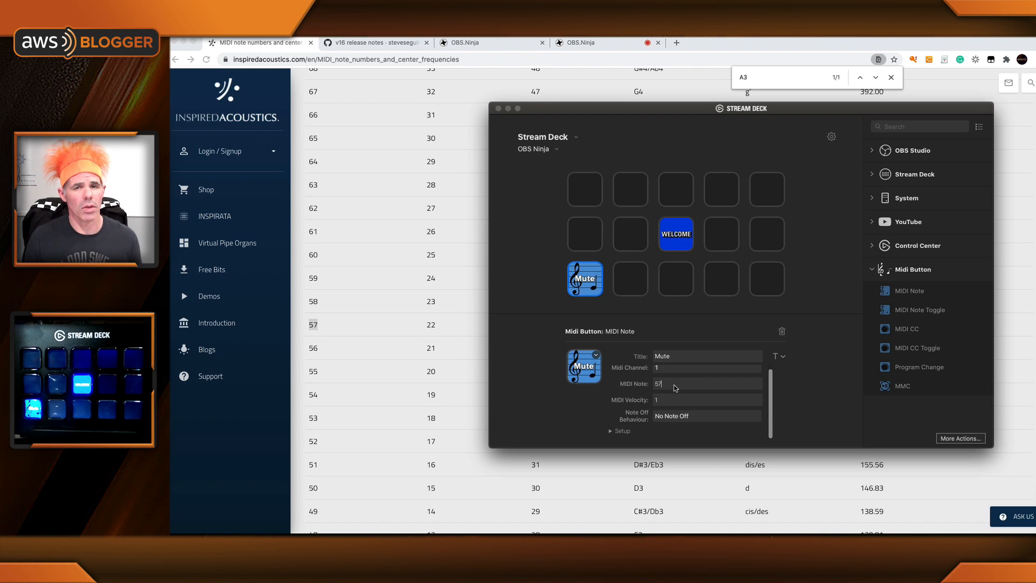
click(612, 431)
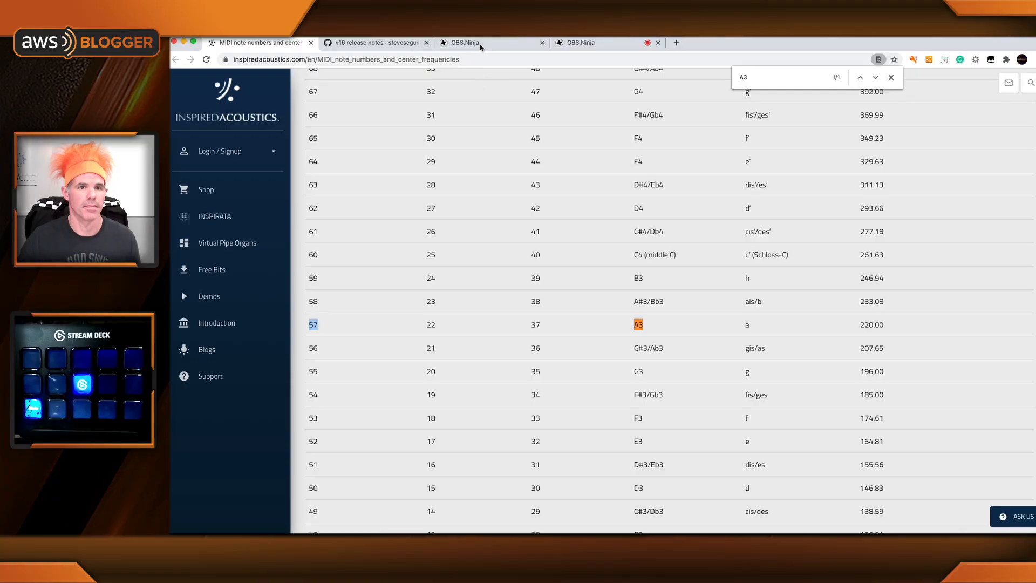
Step: Create an OBS.Ninja room named obsnmiditest and enter its control center
click(480, 45)
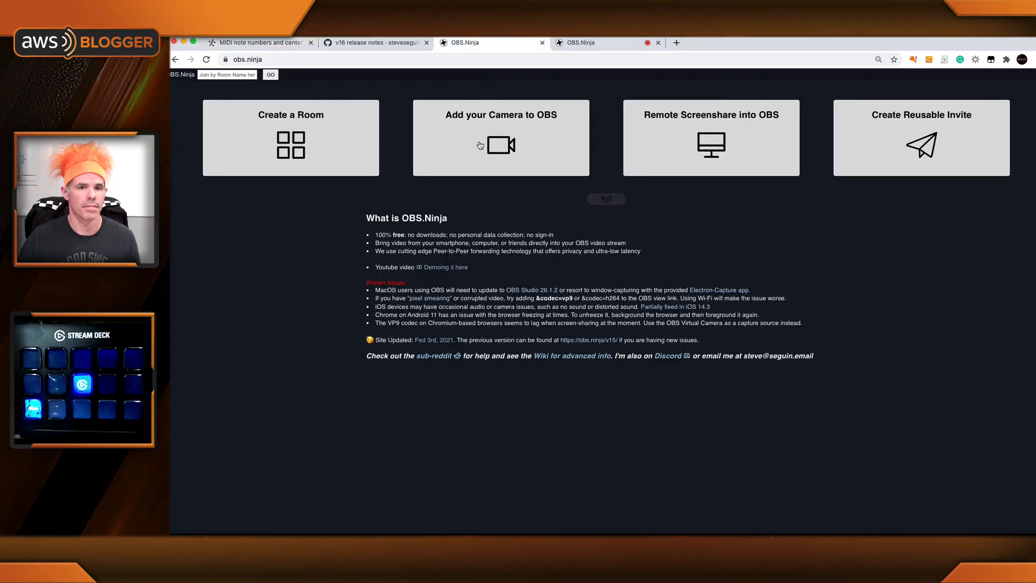
click(291, 146)
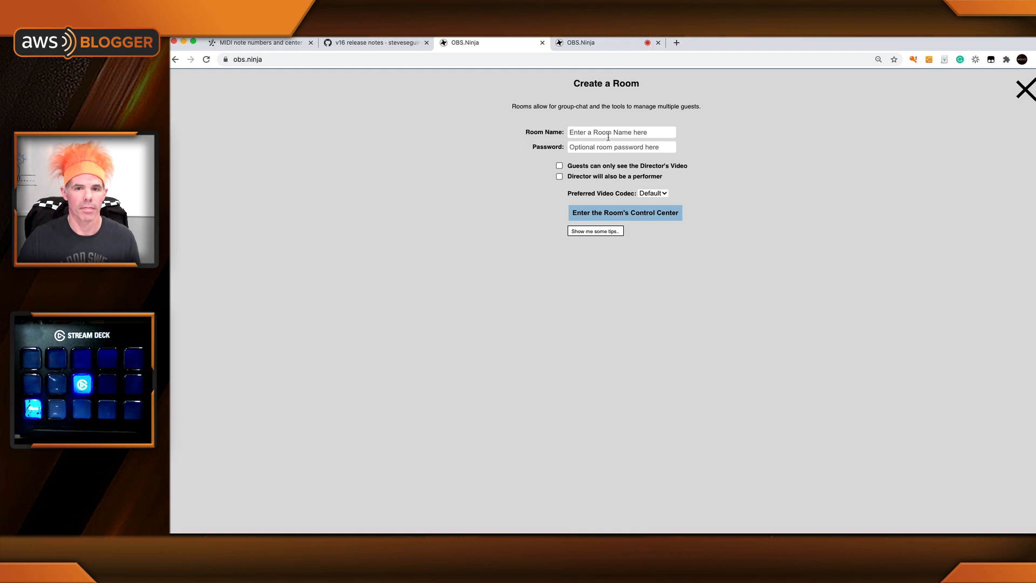
click(608, 137)
text(obsnmiditest)
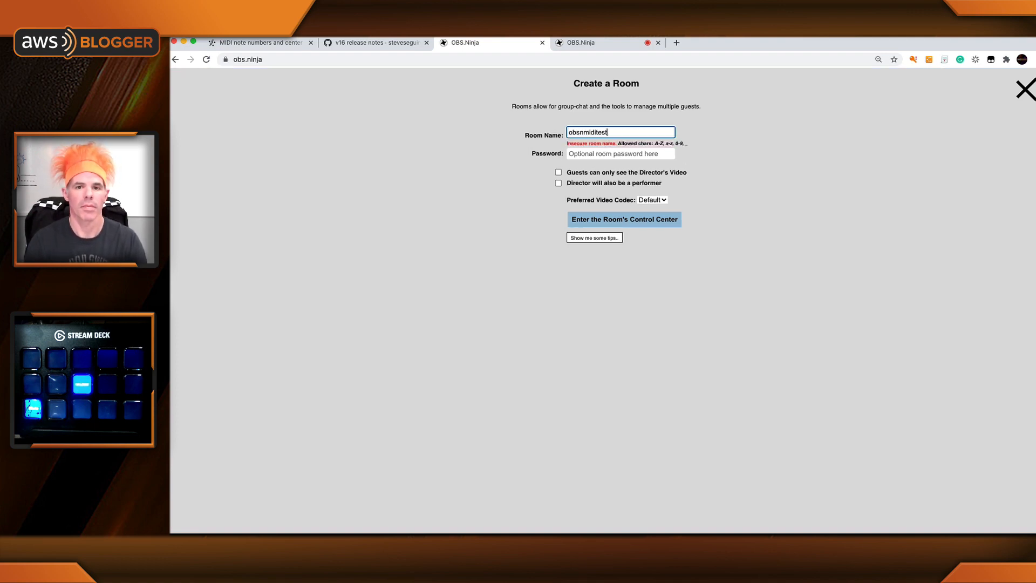
click(669, 226)
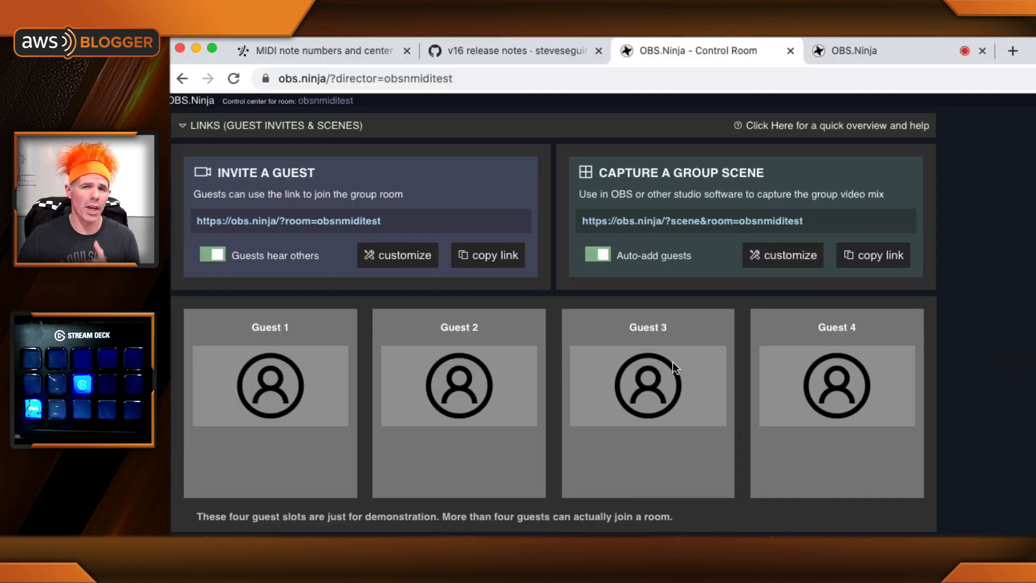
Step: Customize the guest invite to display the 'Raise-Hand' button and copy the invite link
click(396, 261)
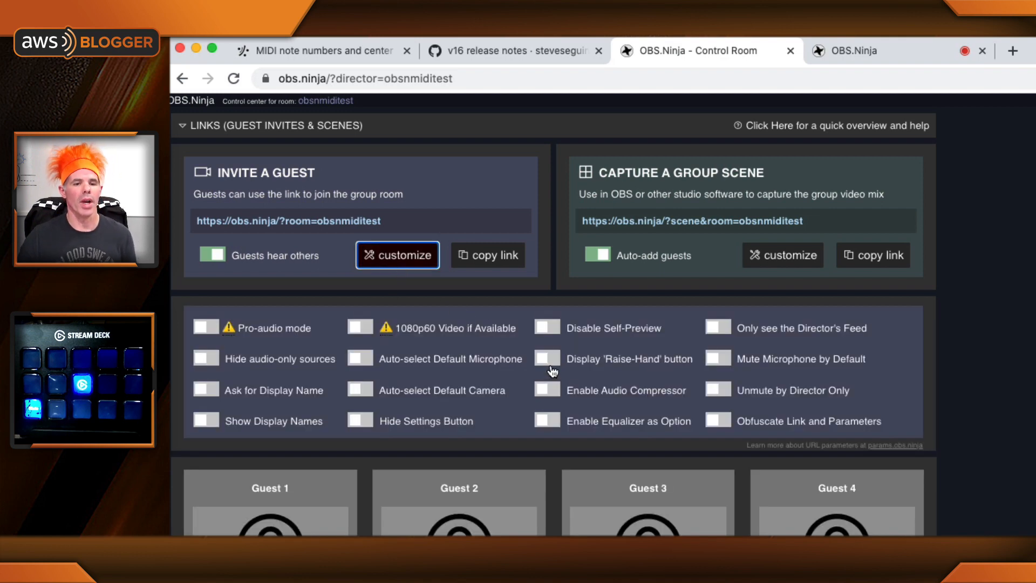
mouse_move(551, 371)
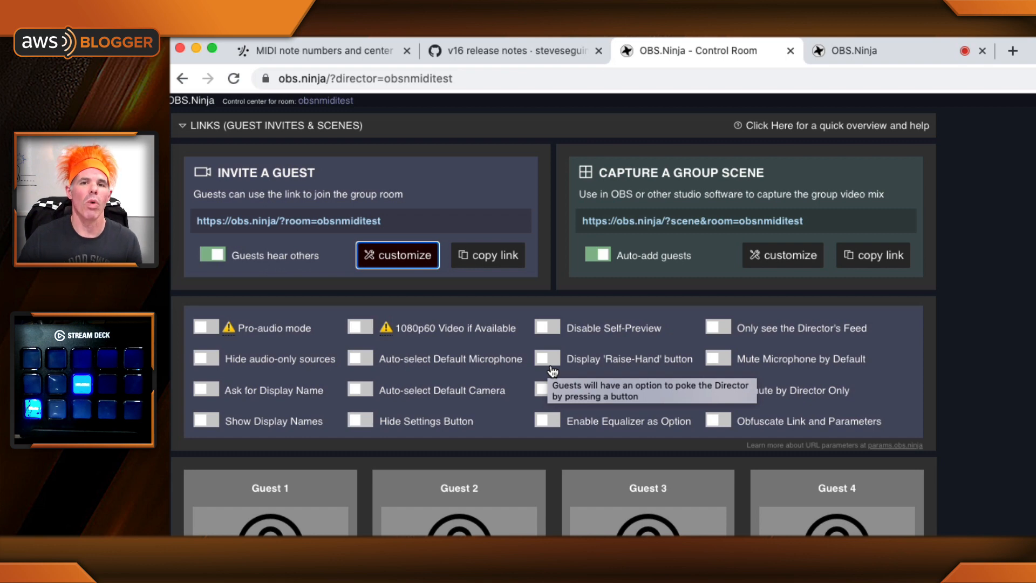
click(551, 368)
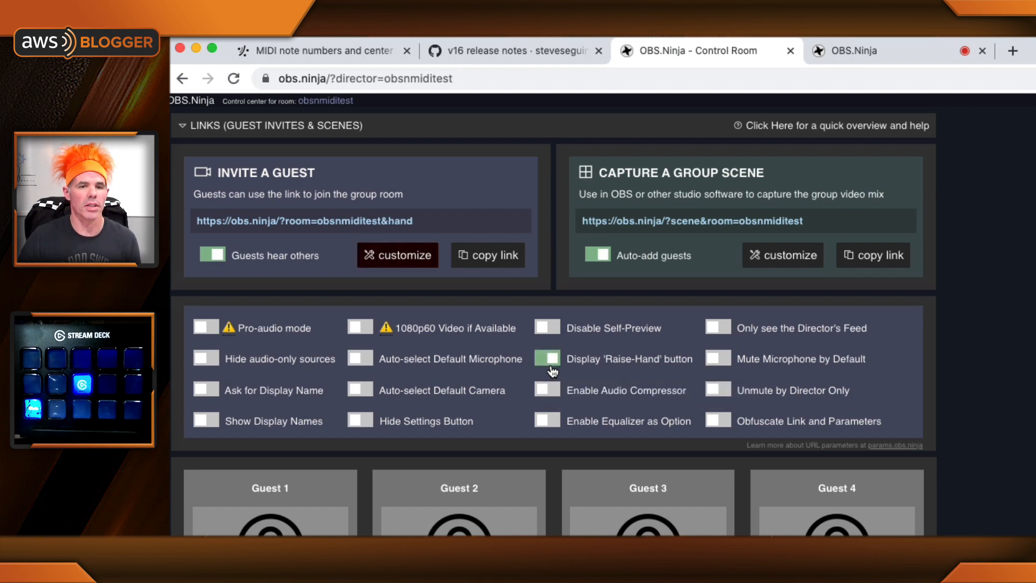
click(502, 258)
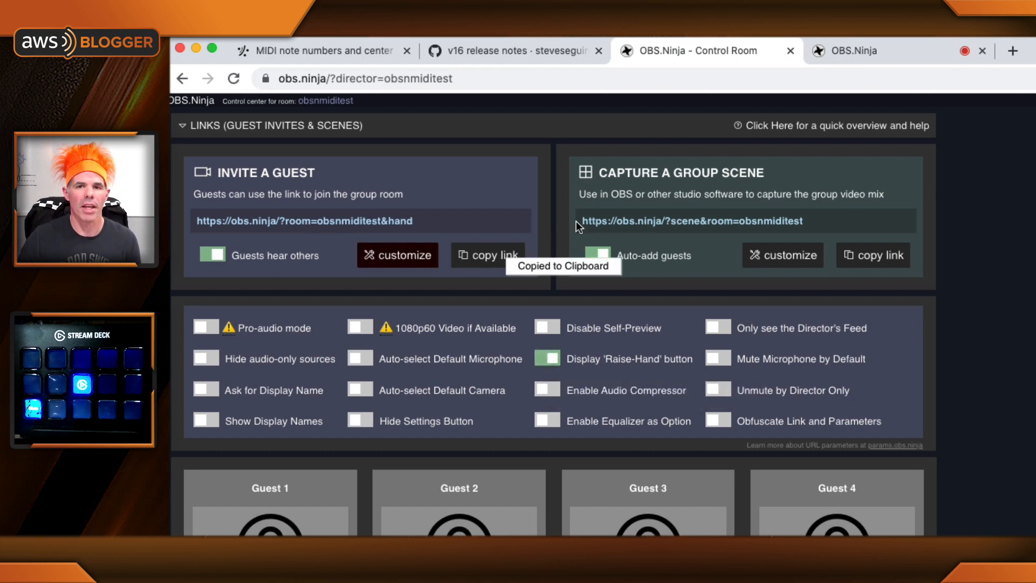
Step: Open the copied guest invite link in a new browser tab with &midi=1 appended to the URL
click(1013, 50)
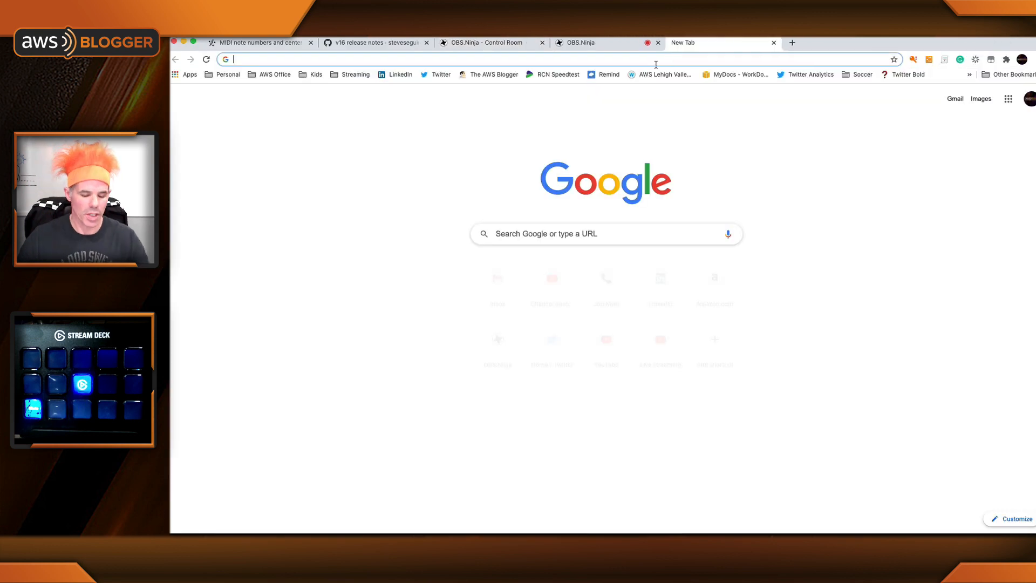
key(super+v)
text(&)
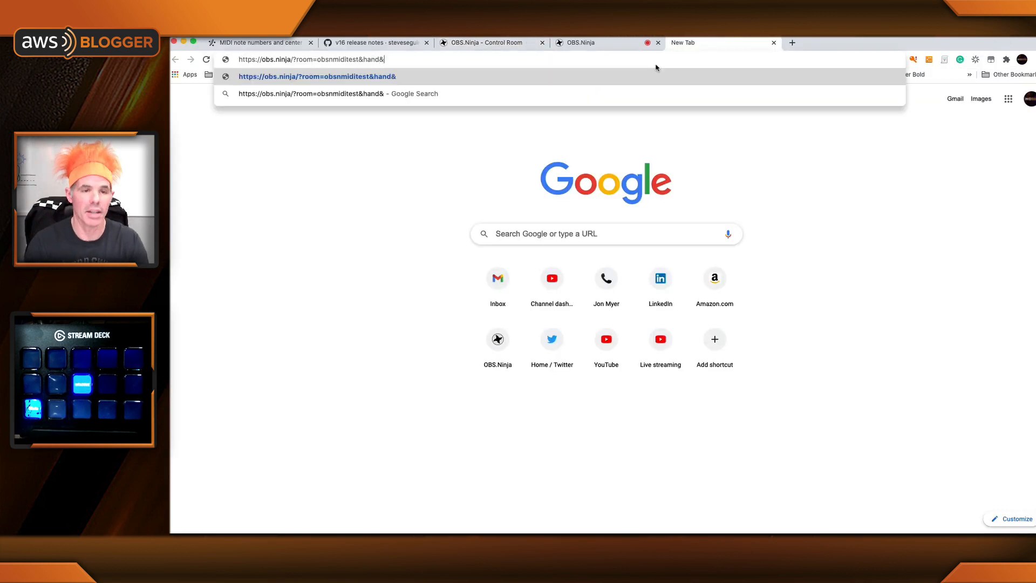
text(midi)
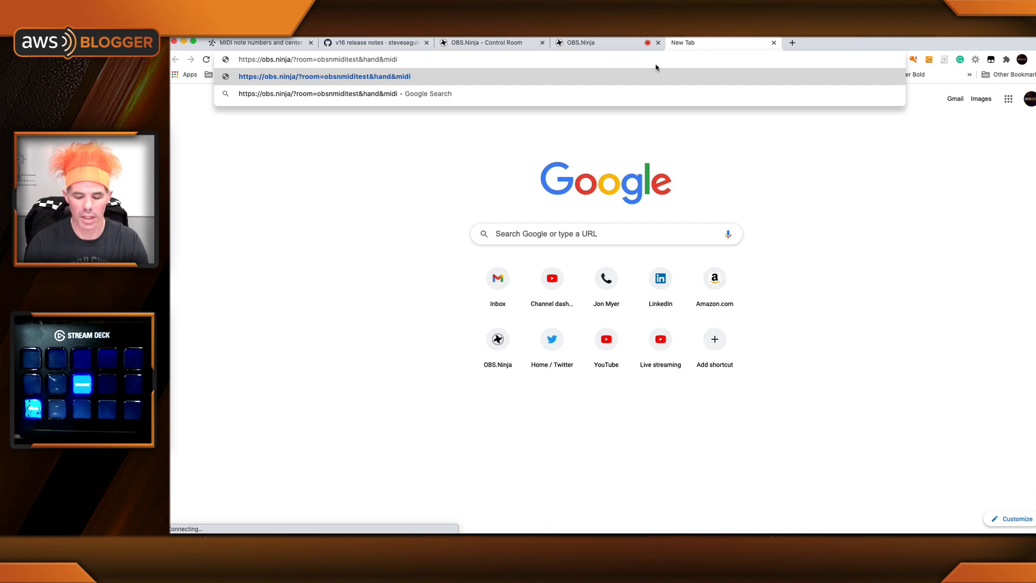
text(=1)
key(Return)
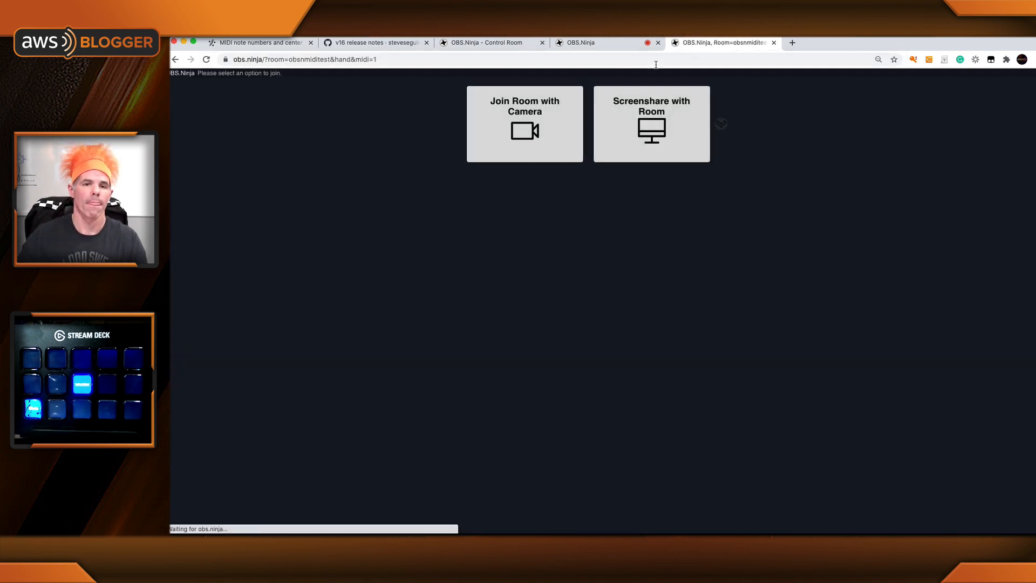
Step: Join the room with camera, using the Logitech StreamCam as video source and a selected audio source
click(525, 129)
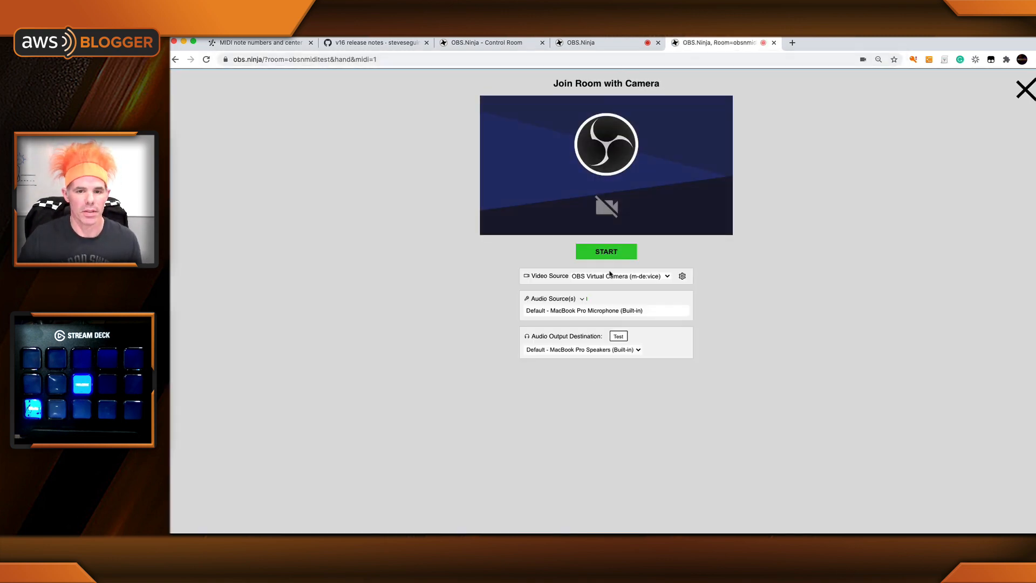
click(613, 275)
click(595, 308)
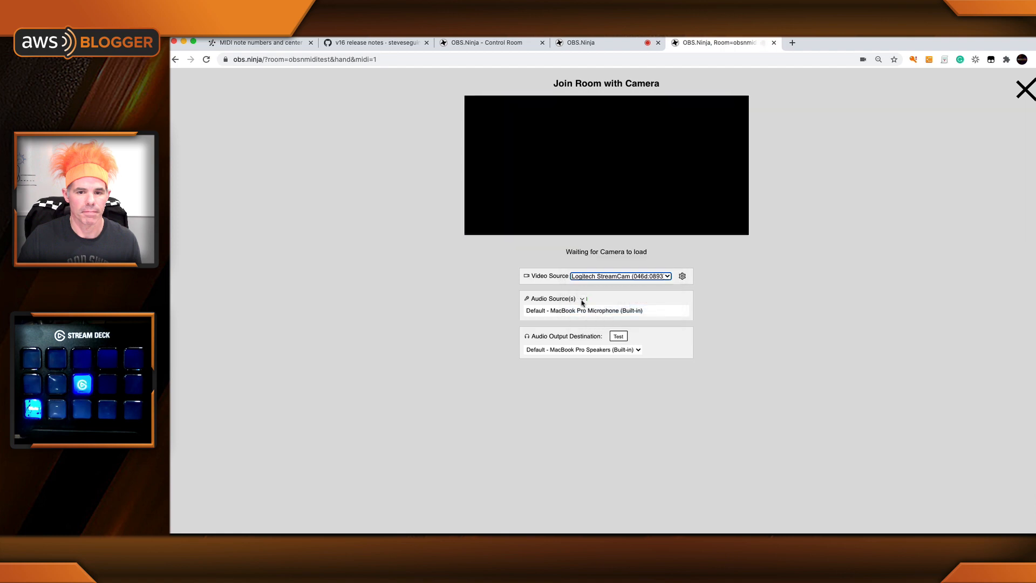
click(582, 298)
click(528, 366)
click(606, 251)
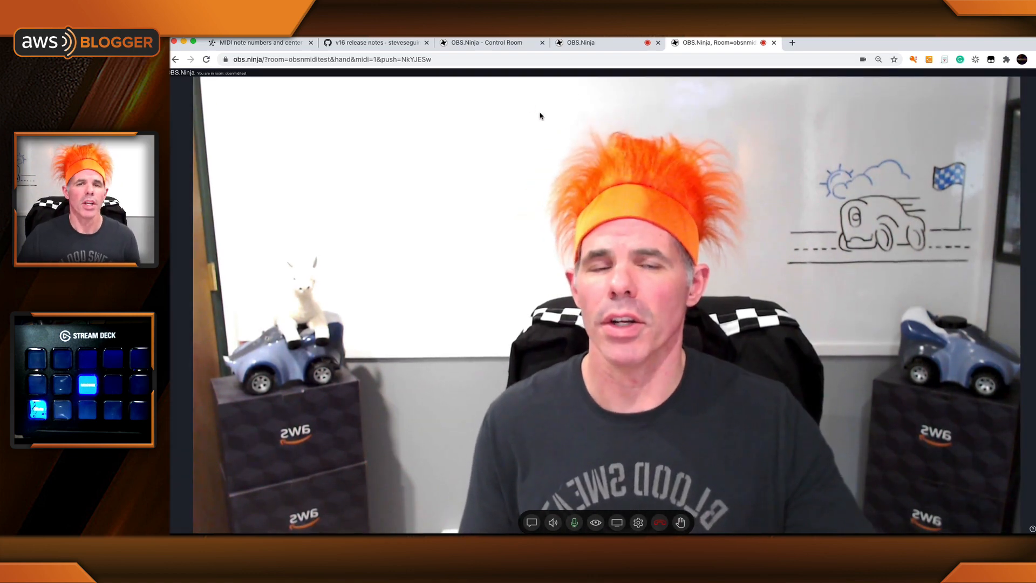
Step: Check the guest's feed in the control room and review the midi=1 hotkey table in the release notes
click(473, 45)
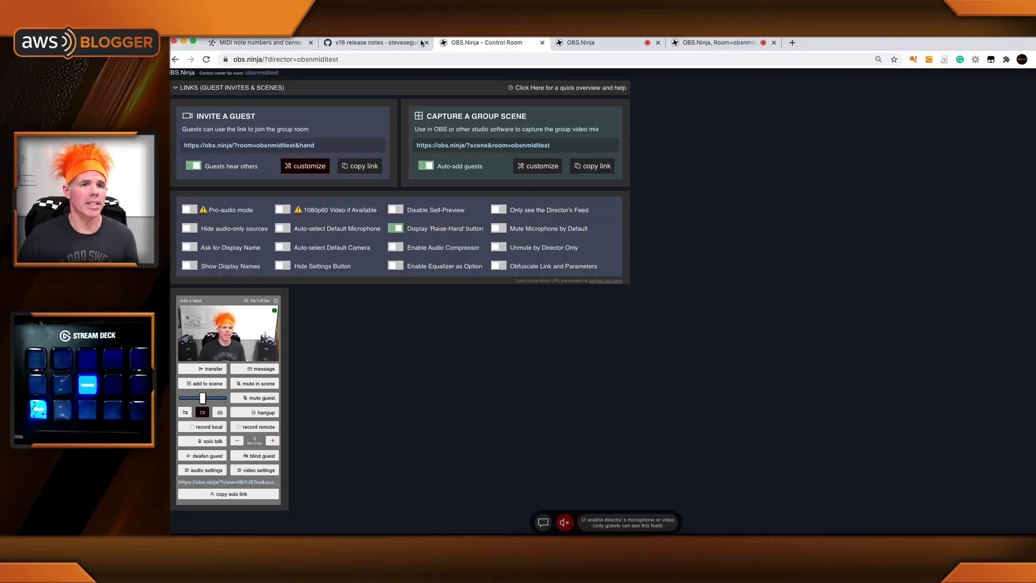
click(380, 44)
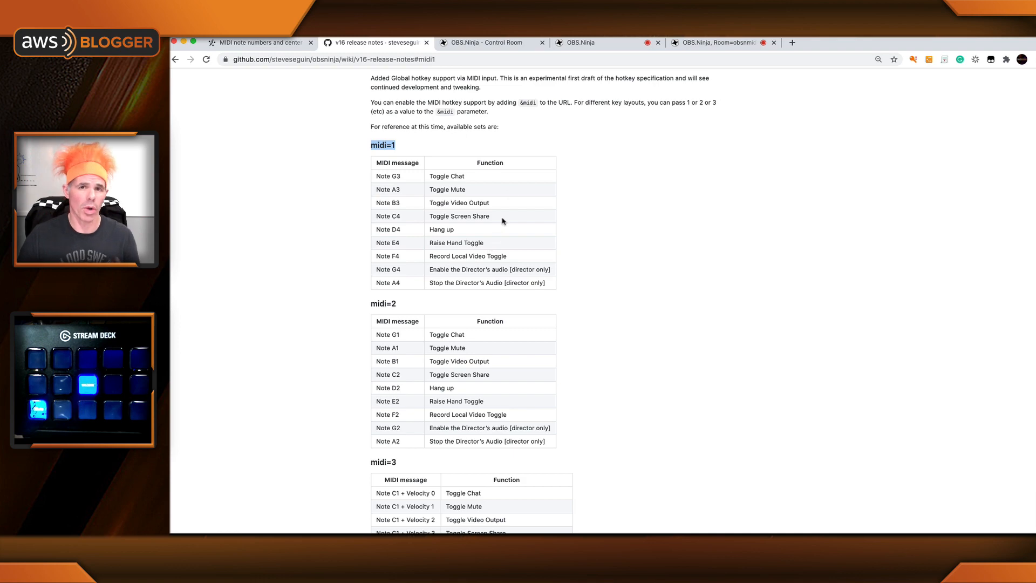
click(492, 49)
Step: Switch to Stream Deck and load the other OBS Ninja profile, the last one listed
key(super+Tab)
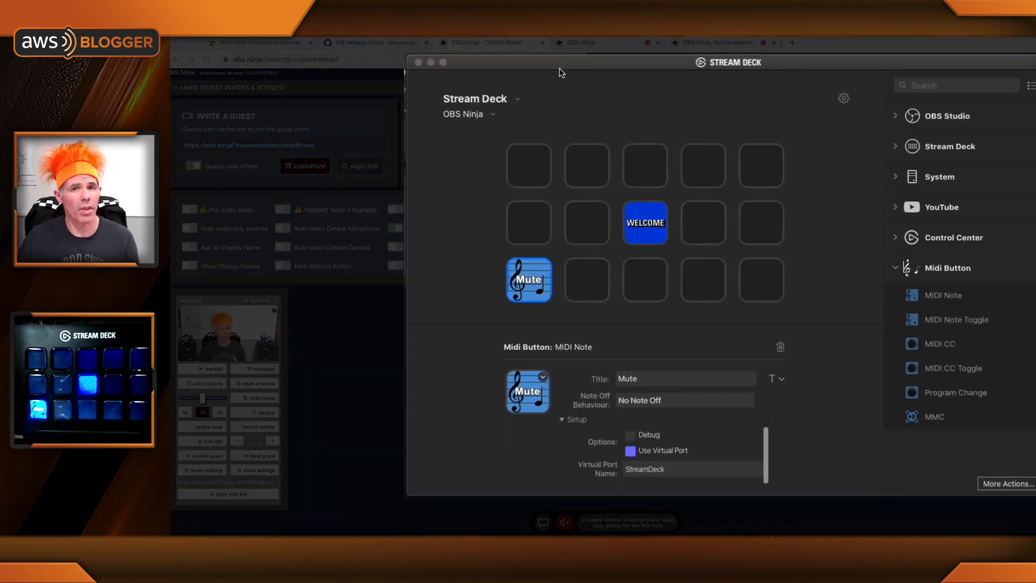
click(494, 119)
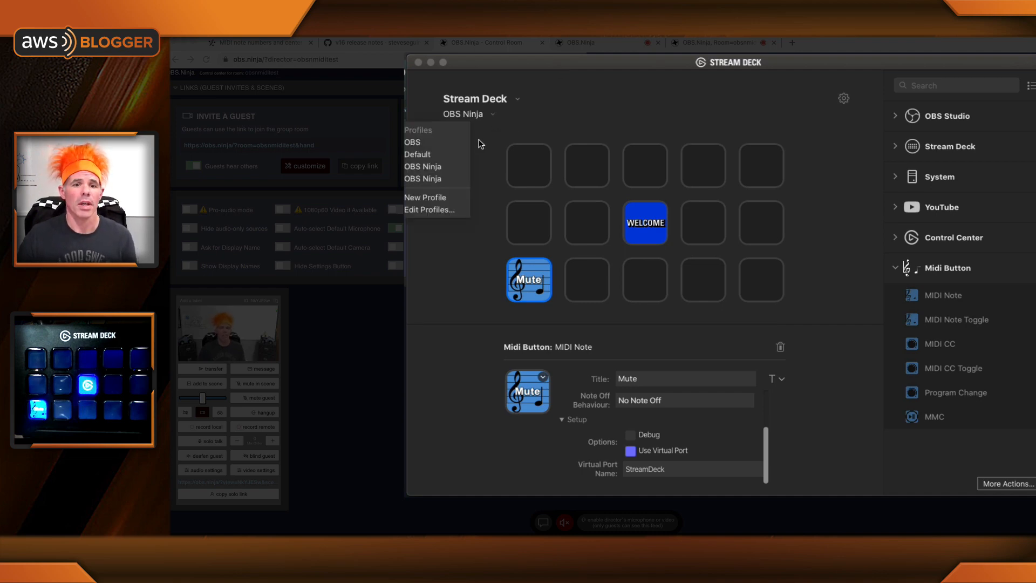
click(452, 179)
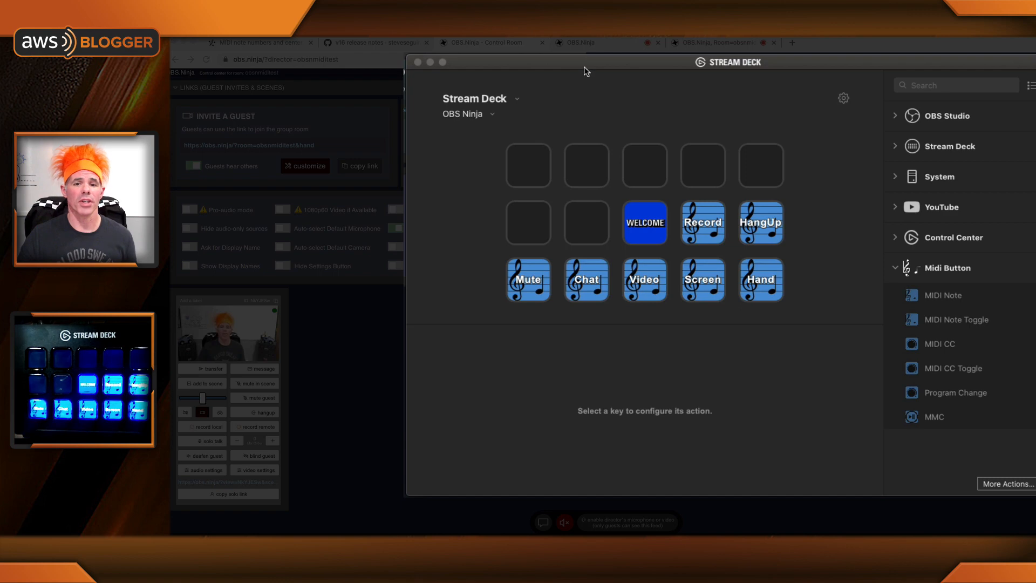
Step: Review the MIDI note settings of the Mute, Chat, Video, Screen, Hand, Record and HangUp keys
click(526, 291)
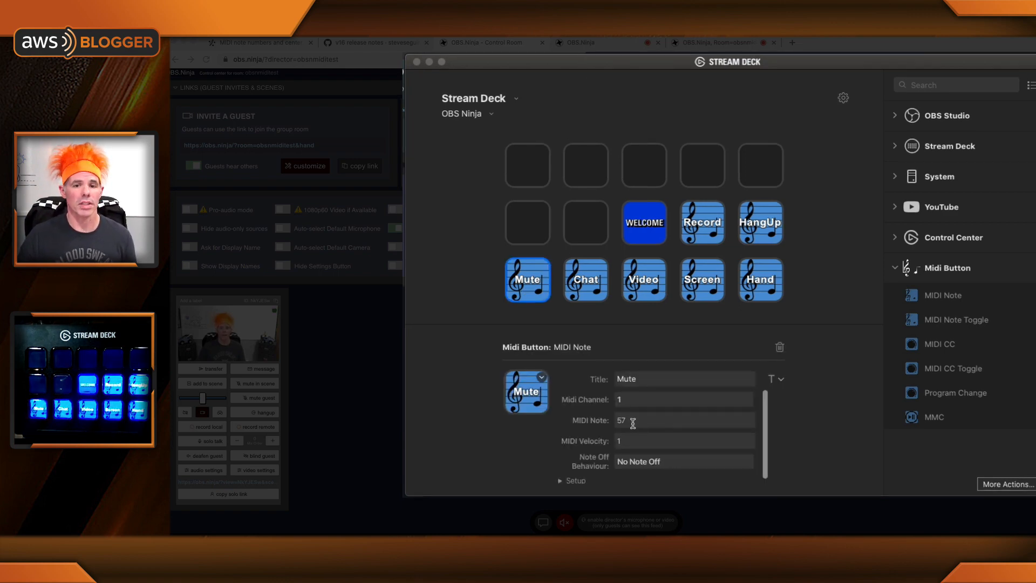
click(588, 284)
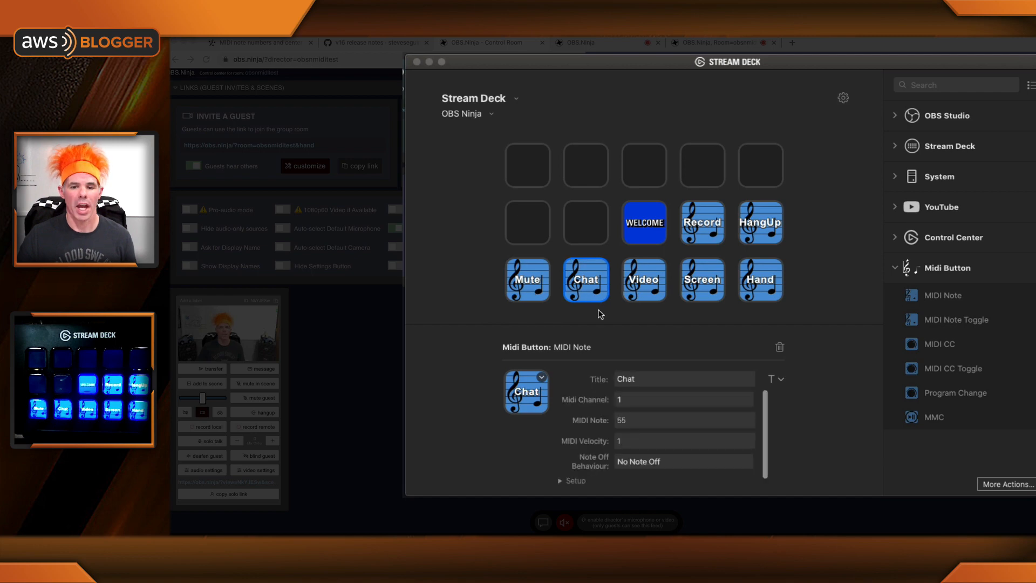
click(648, 287)
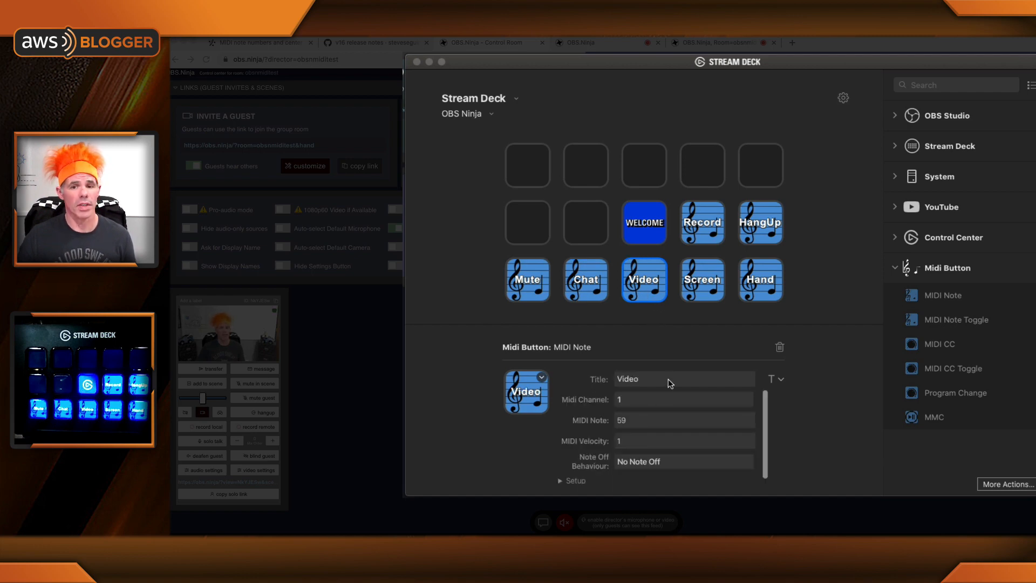
click(698, 284)
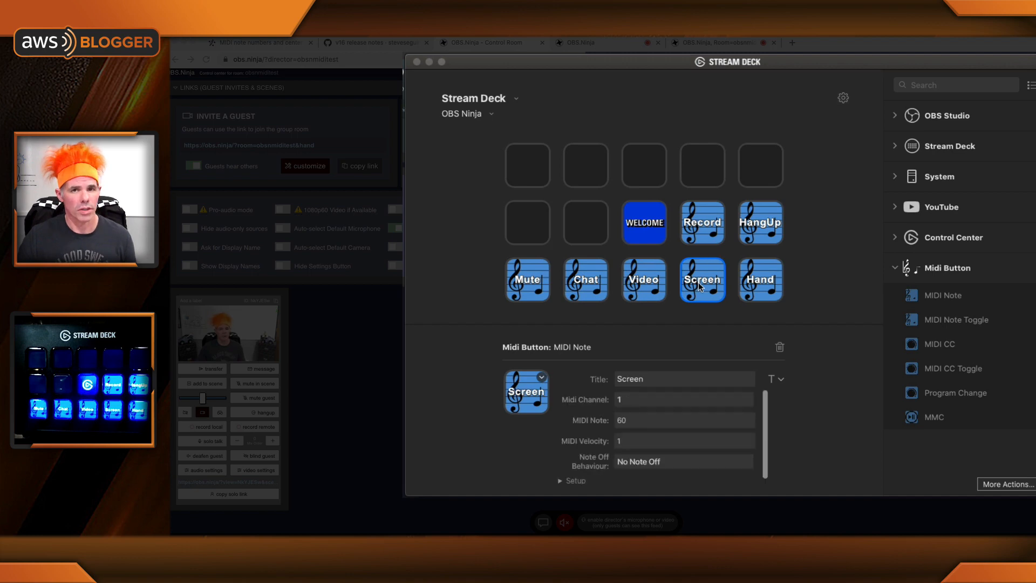
click(762, 288)
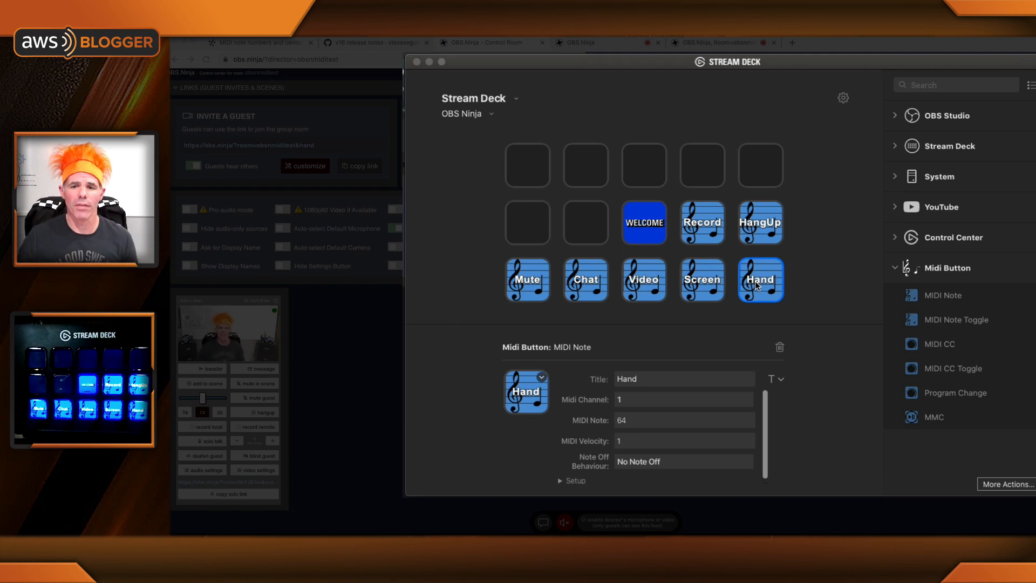
click(700, 233)
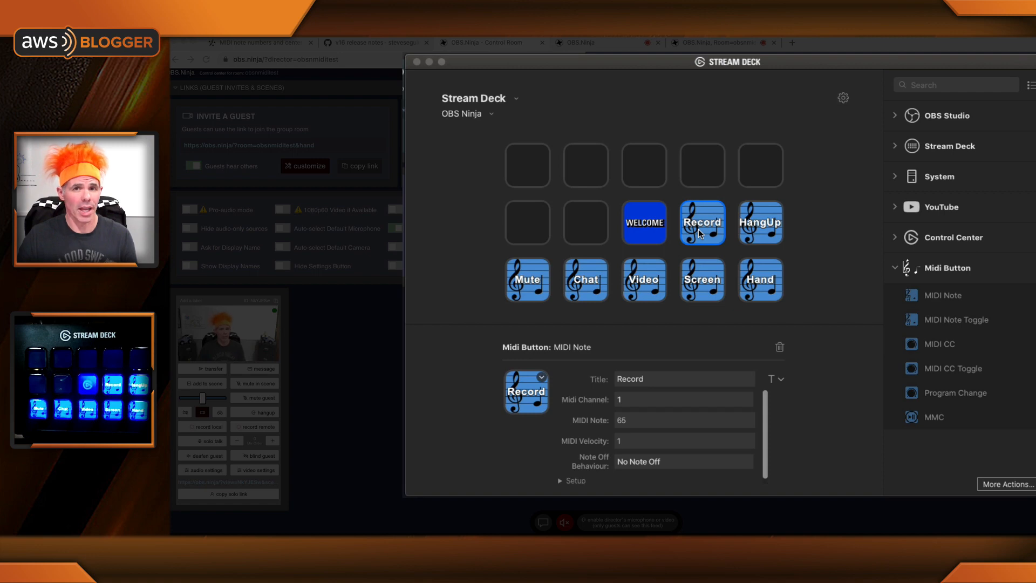
click(757, 241)
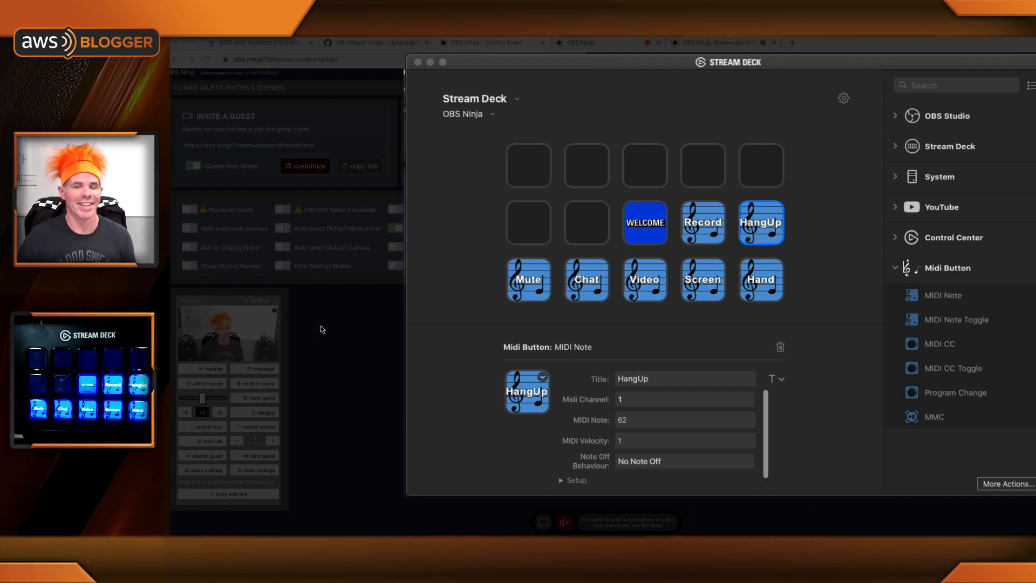
Step: Return to the guest's room page in the browser and test the chat hotkey by showing and hiding the chat
click(711, 52)
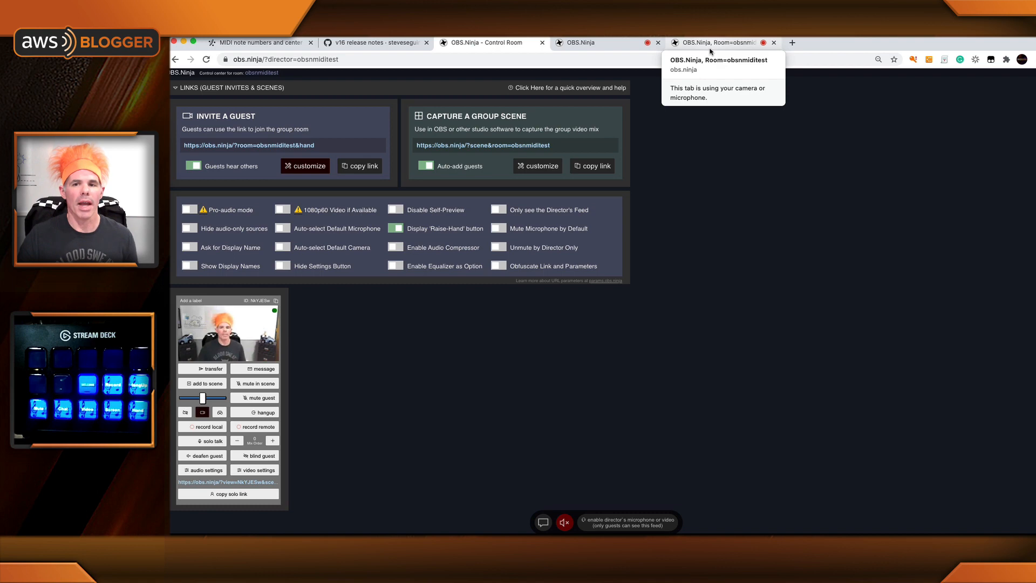
click(710, 48)
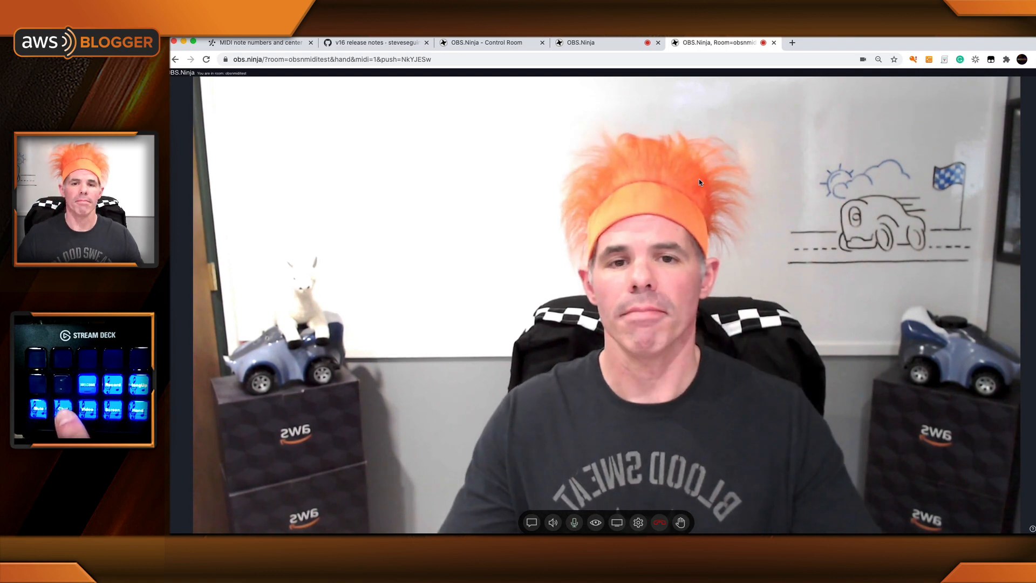
key(alt+c)
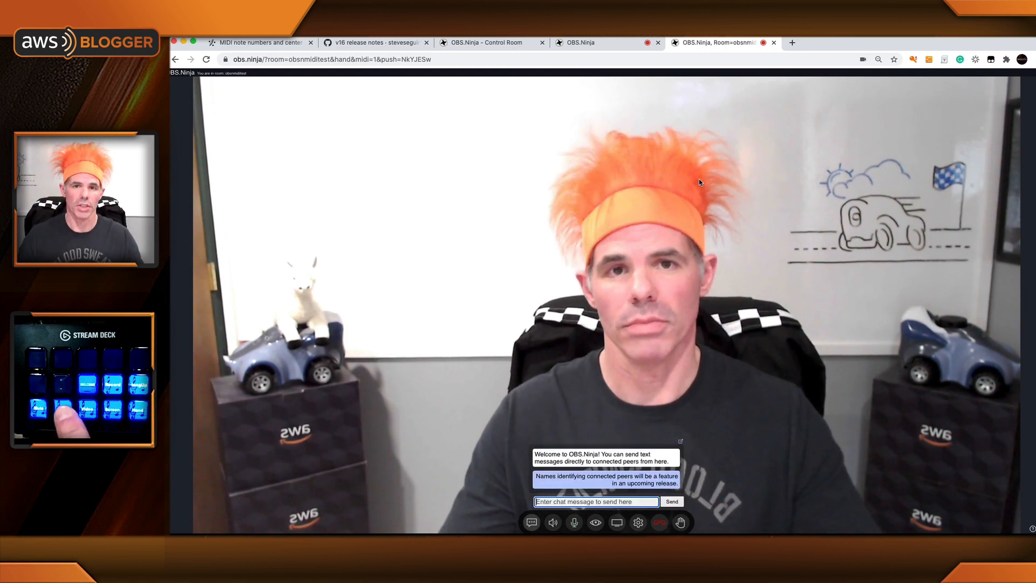
key(alt+c)
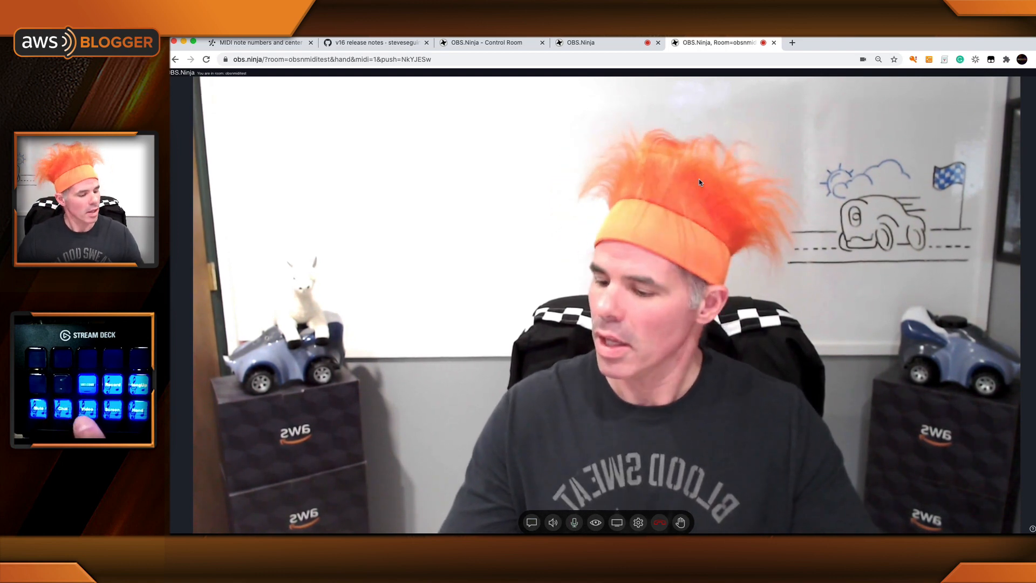